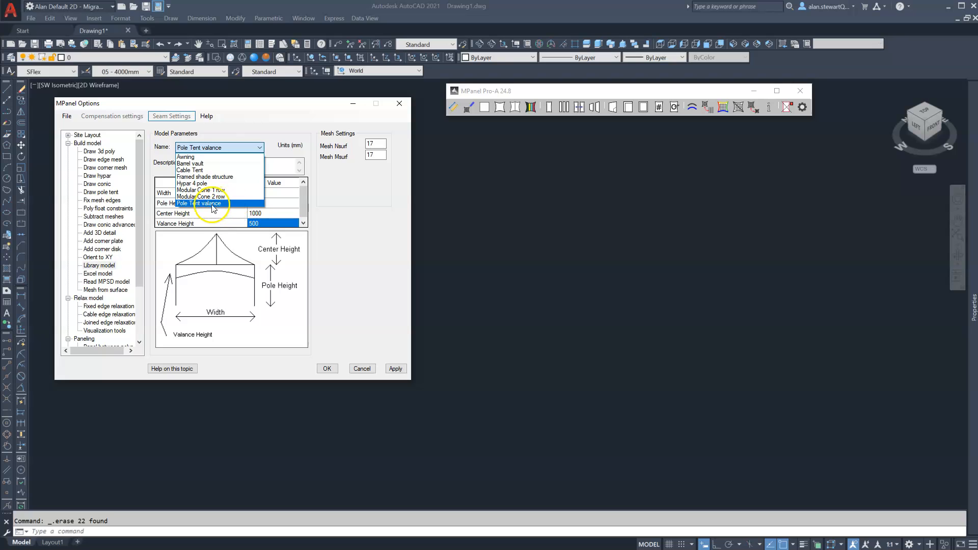
Insert the Pole Tent valance library model with width 4000, pole height 2500, center height 1000 and valance height 500 mm.
left_click(211, 204)
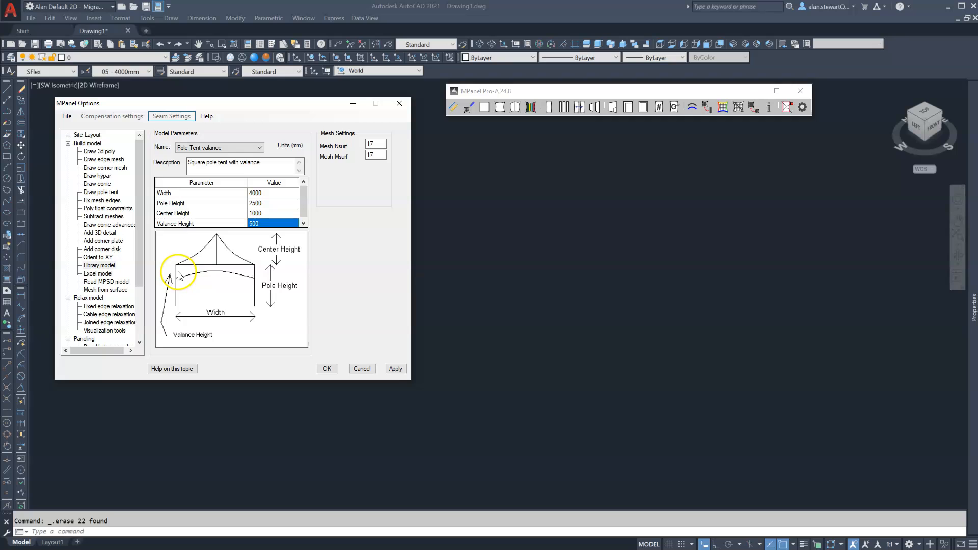
left_click(394, 370)
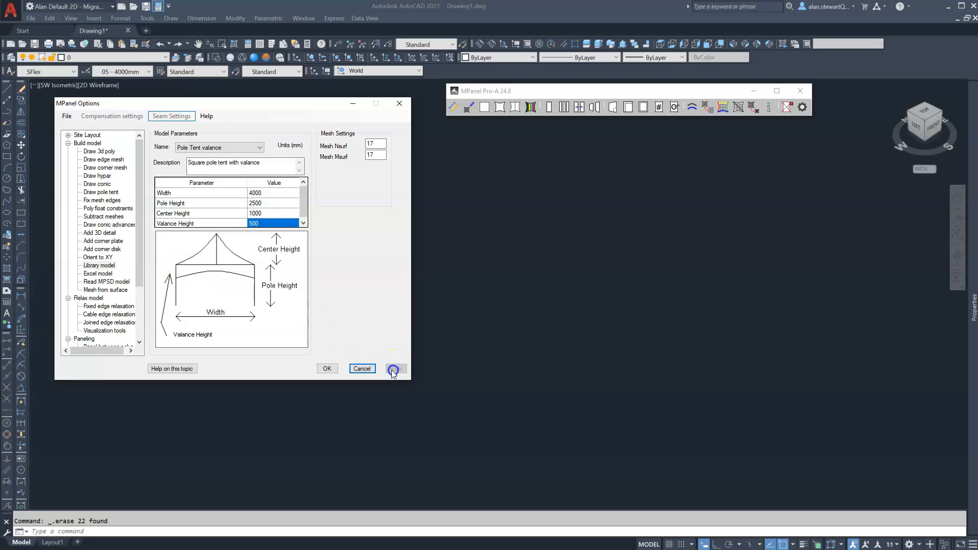
left_click(562, 92)
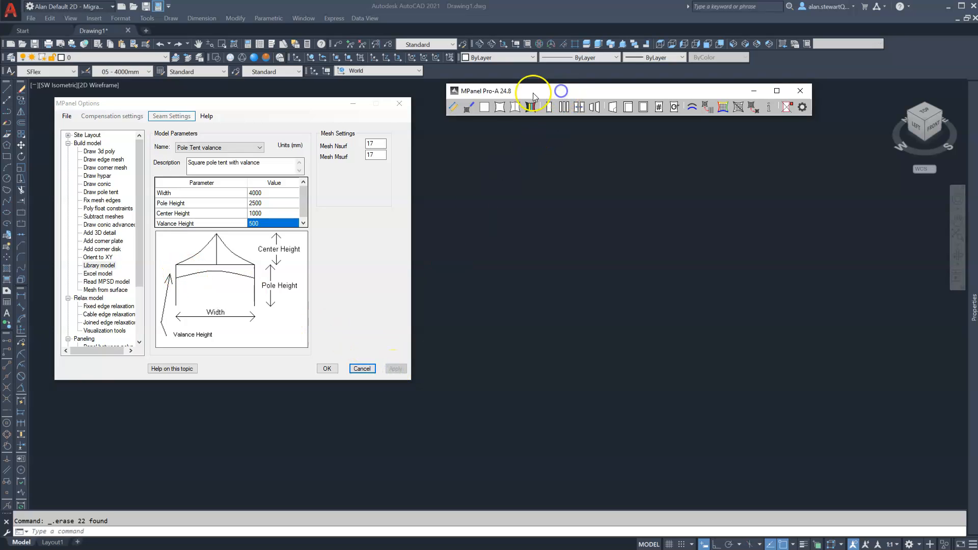
left_click(469, 109)
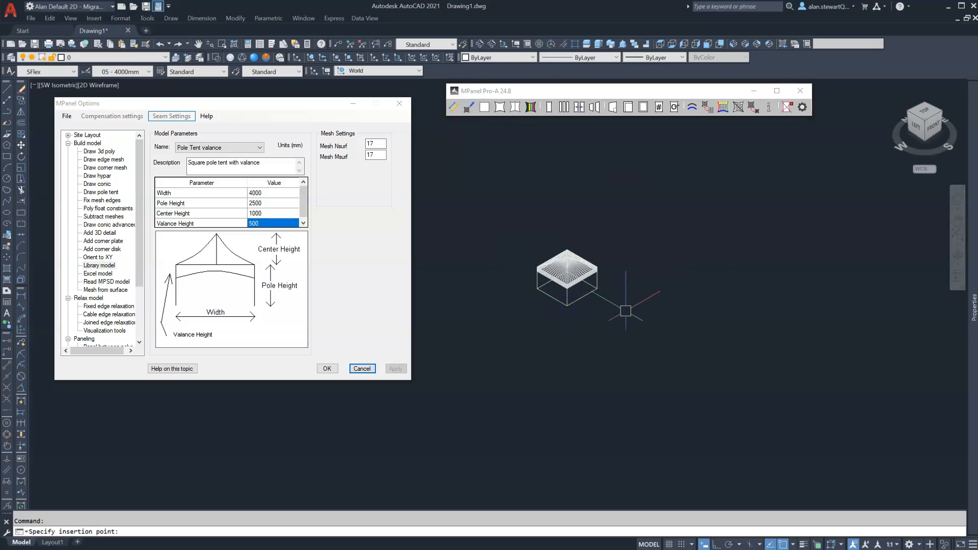
scroll(564, 305, "up", 3)
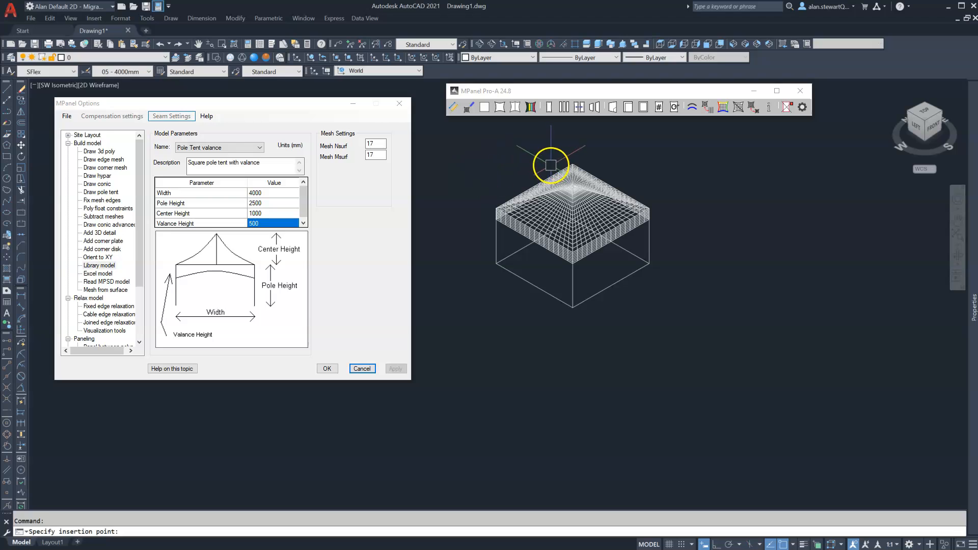
Check the roof and valance meshes of the inserted tent model.
left_click_drag(473, 170, 593, 269)
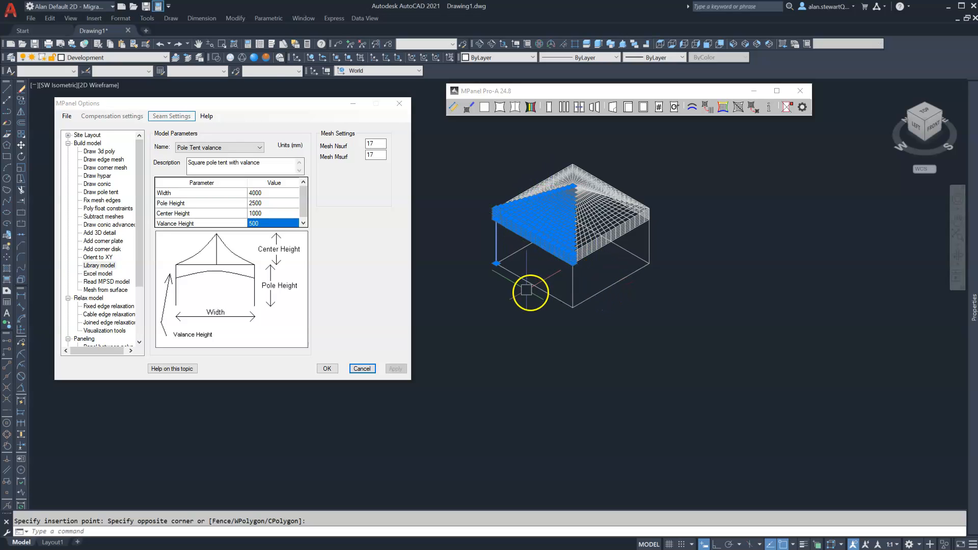
key("Escape")
scroll(502, 176, "down", 2)
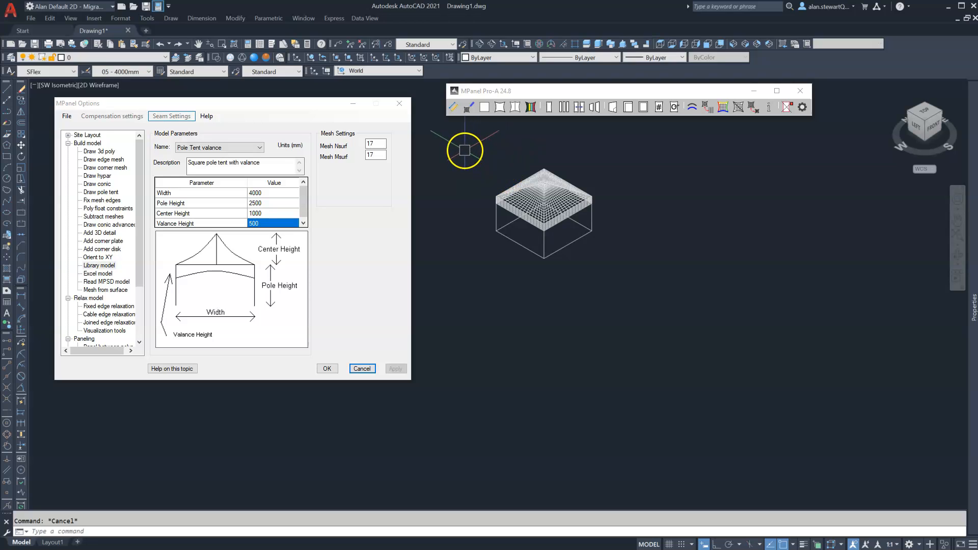
Open the cable edge relaxation options and examine the cable tension ratios against the edges of the two front roof meshes.
left_click(501, 108)
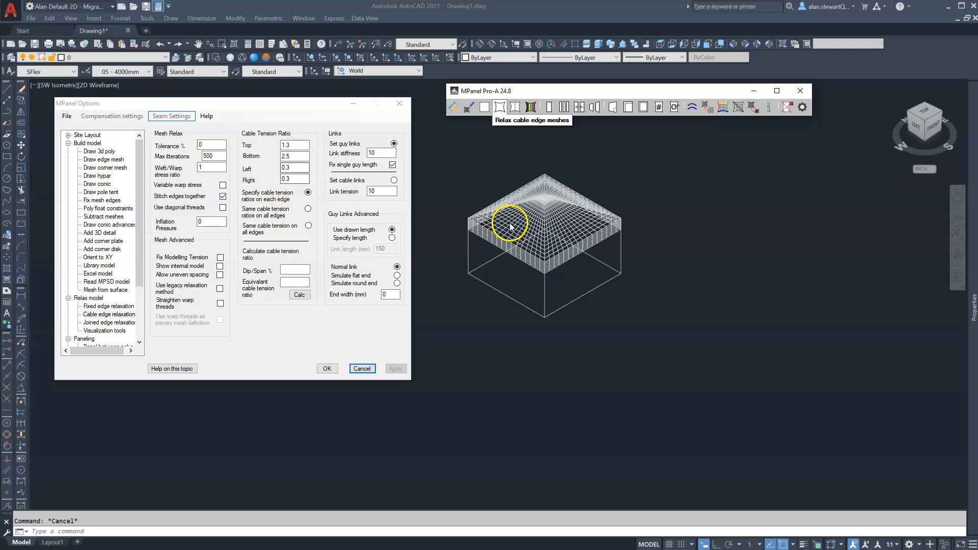
scroll(543, 232, "up", 4)
scroll(543, 232, "up", 2)
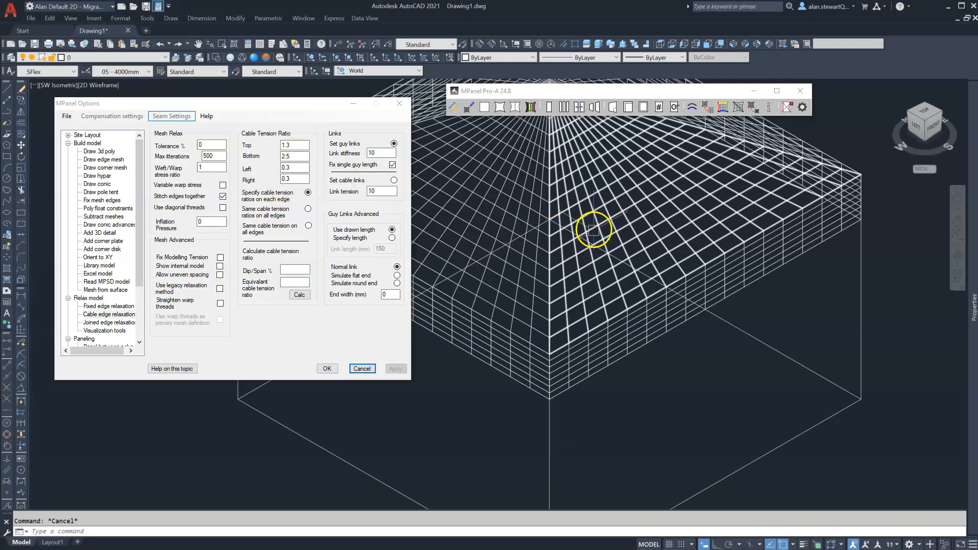
left_click(594, 277)
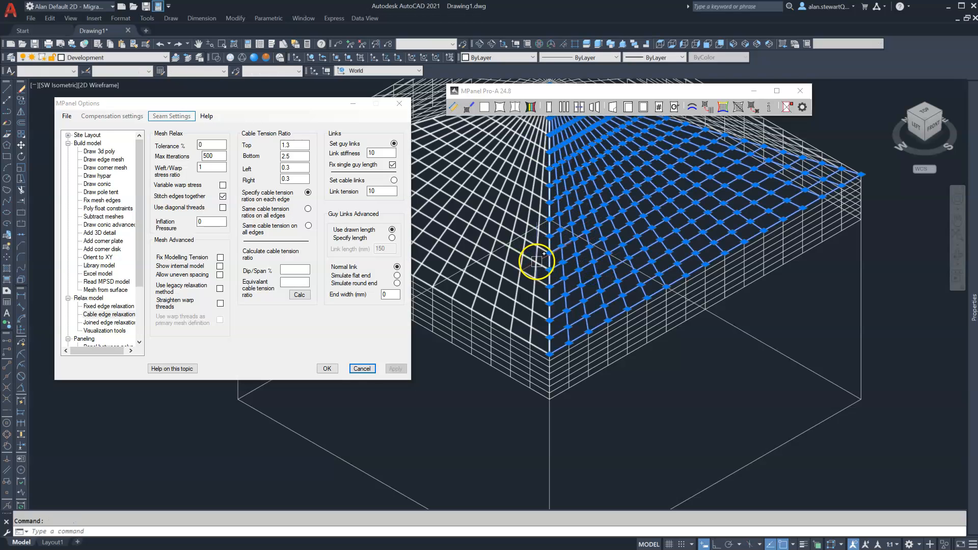
key("Escape")
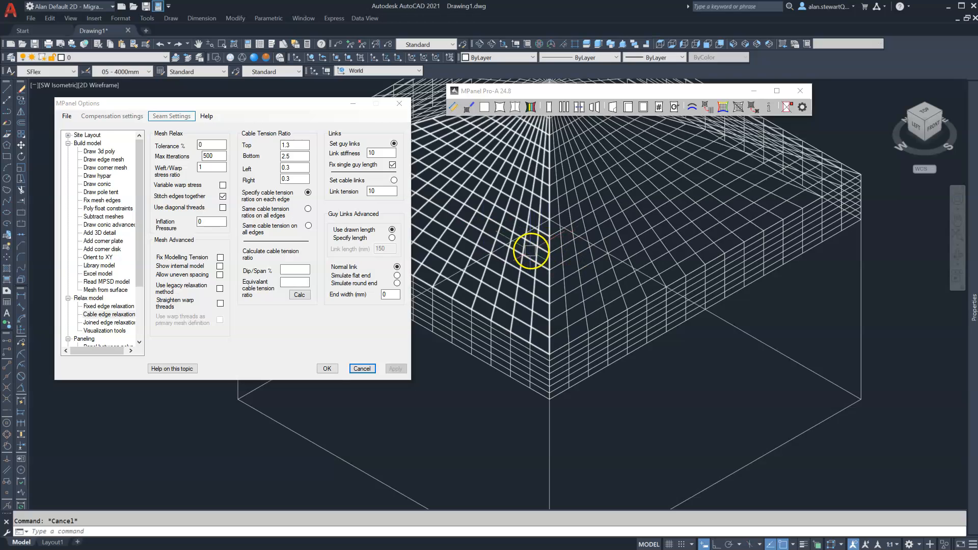
left_click(530, 251)
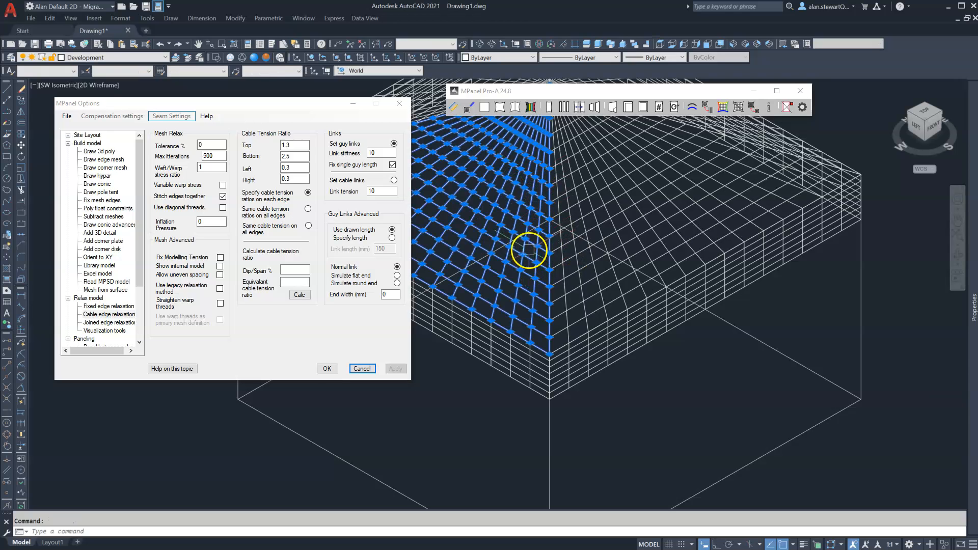
scroll(530, 265, "down", 1)
left_click(292, 168)
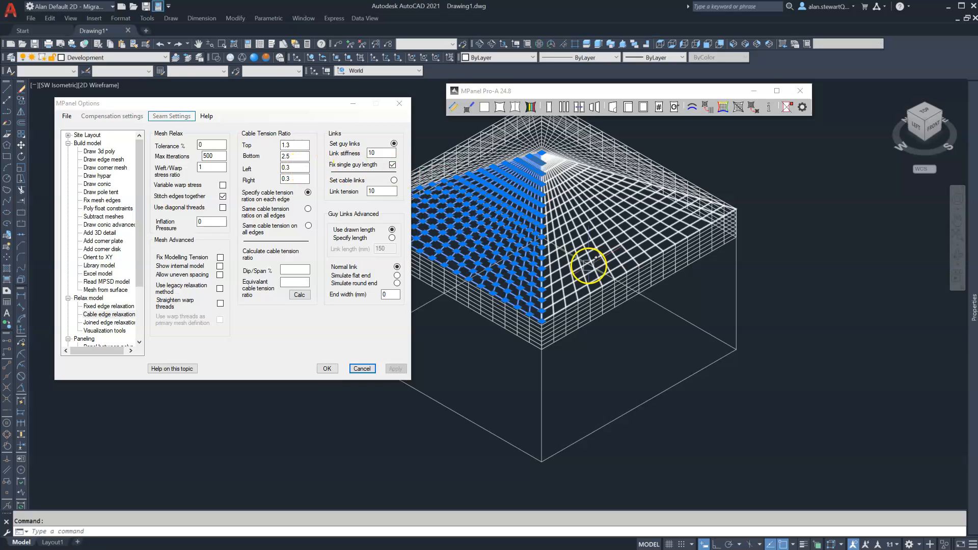
left_click(563, 284)
left_click(567, 197)
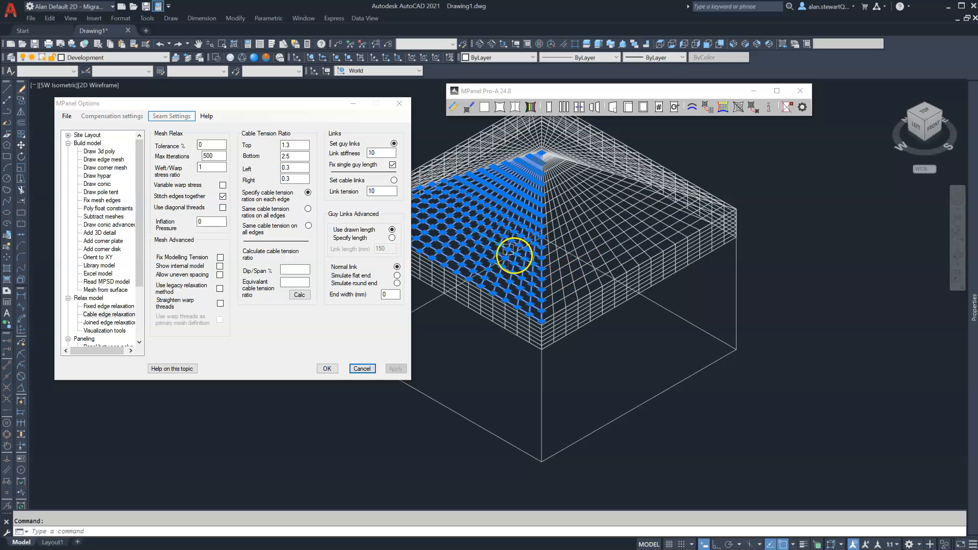
scroll(573, 234, "down", 3)
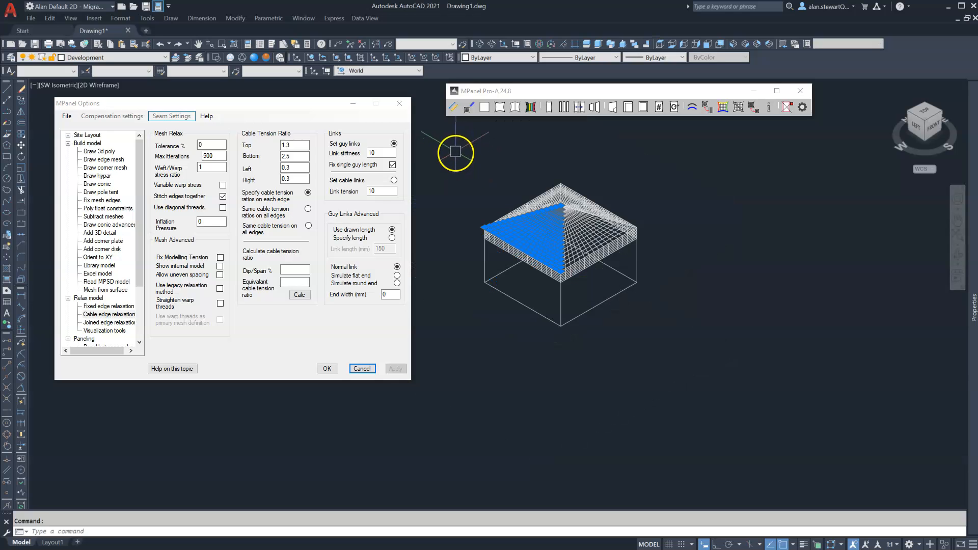
Relax the whole tent model as cable edge meshes, review the relaxation log, and replace the original meshes with the relaxed ones.
left_click(456, 153)
left_click(732, 389)
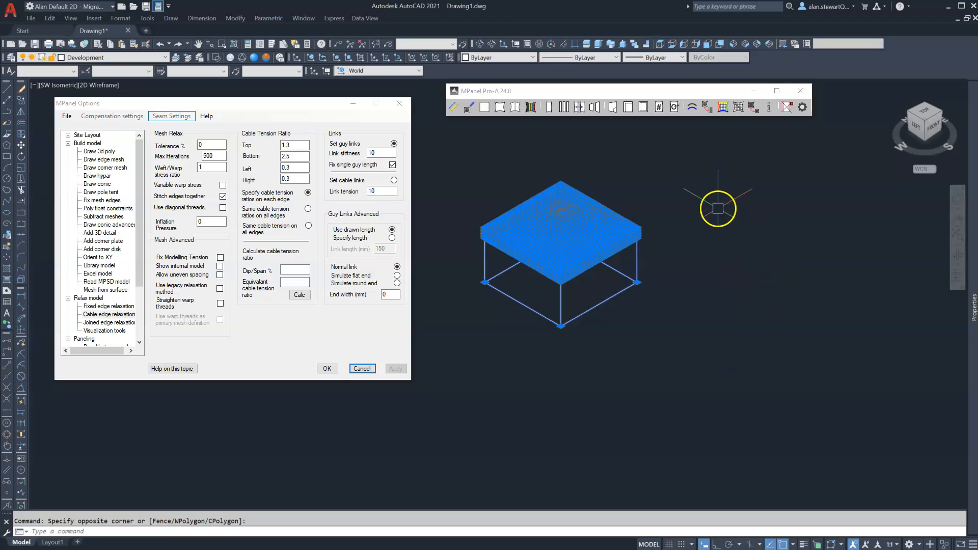
left_click(500, 109)
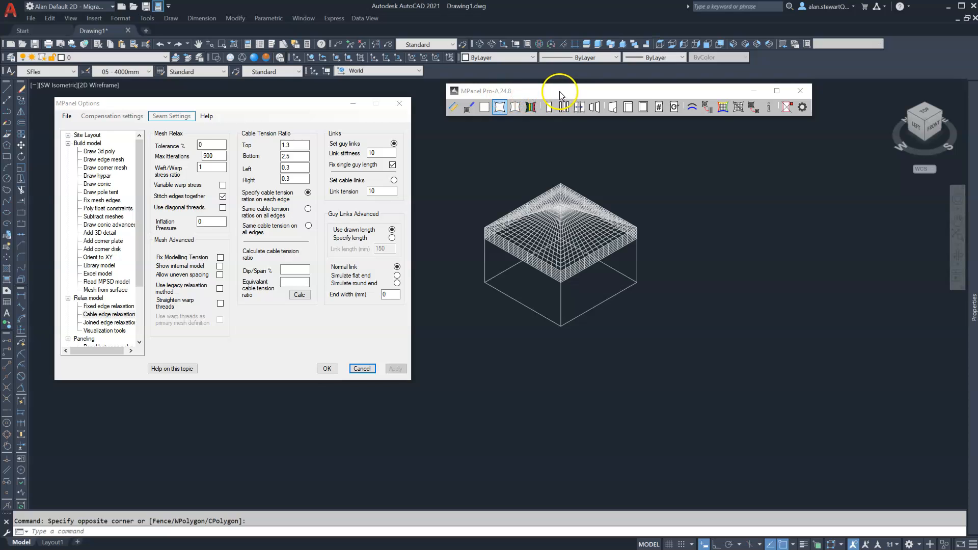
left_click(548, 107)
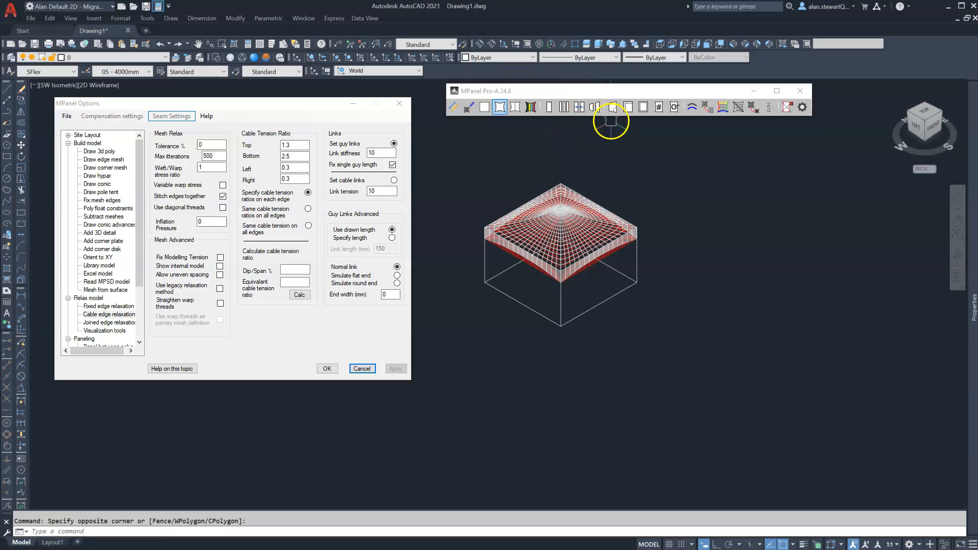
left_click_drag(611, 120, 626, 180)
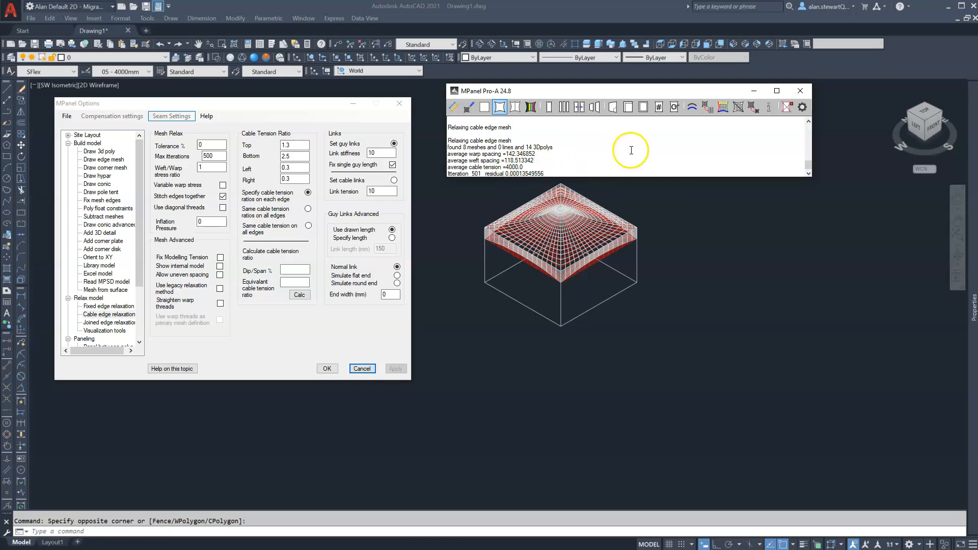
left_click_drag(659, 179, 658, 111)
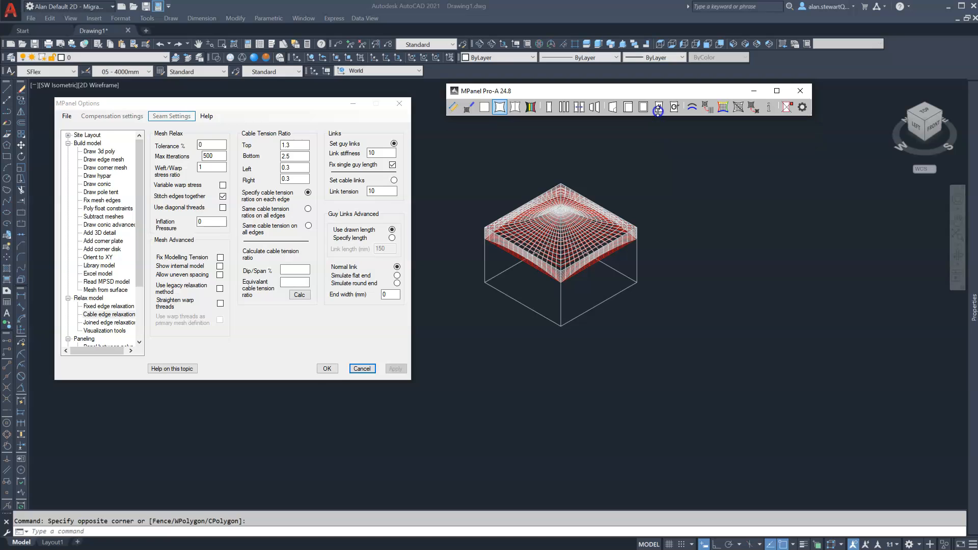
left_click(787, 108)
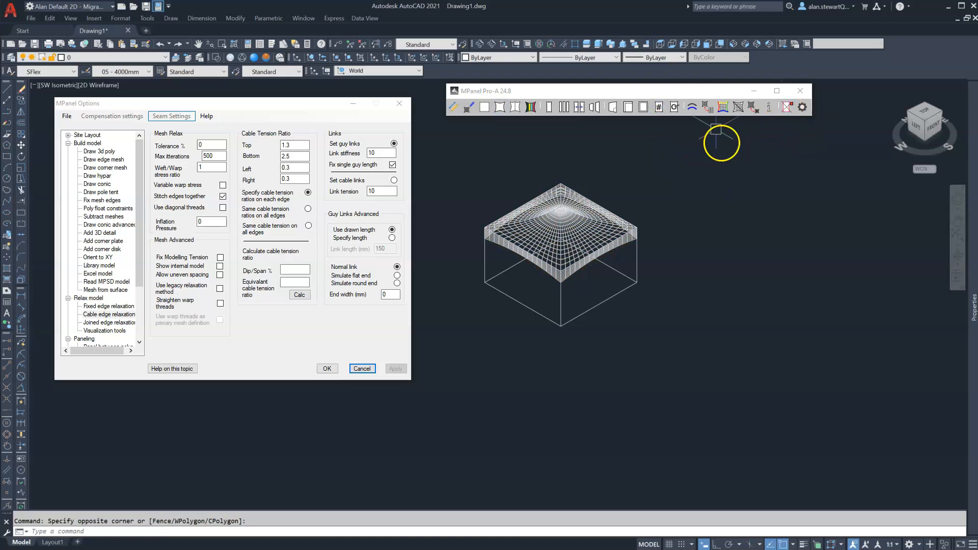
Examine the relaxed tent's roof and valance profile in front view, and return to the SW isometric view.
left_click(709, 44)
scroll(675, 256, "down", 4)
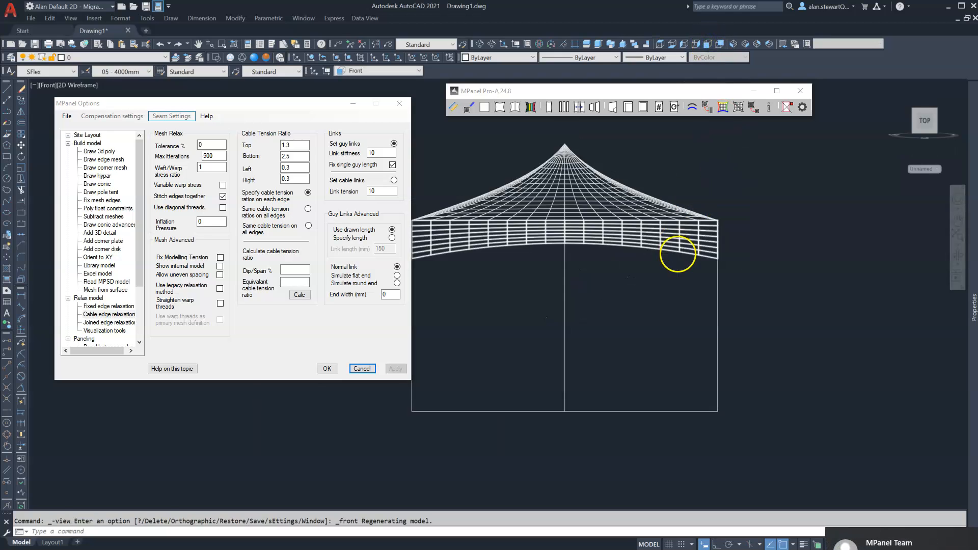
scroll(594, 211, "up", 2)
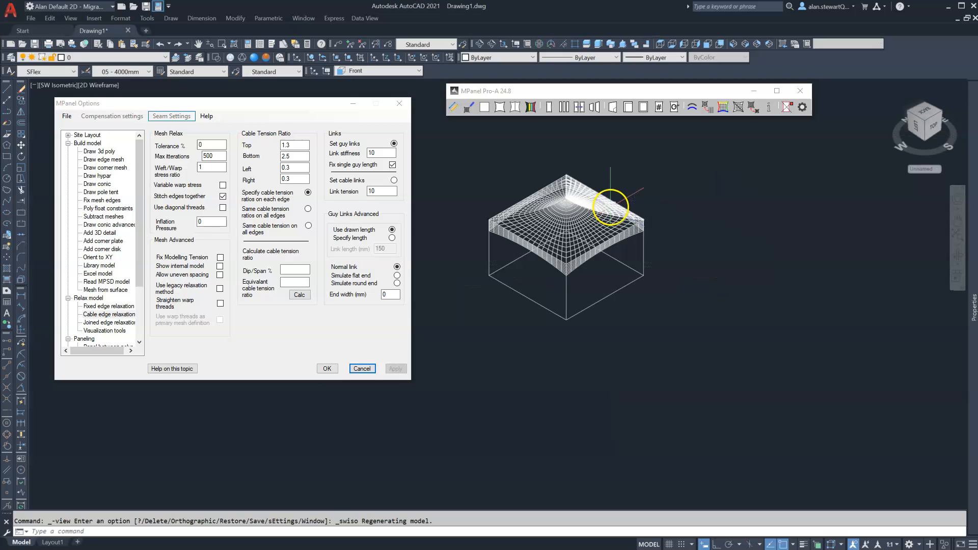
Copy one front roof mesh and its adjoining valance mesh to clear space beside the tent.
scroll(582, 237, "up", 4)
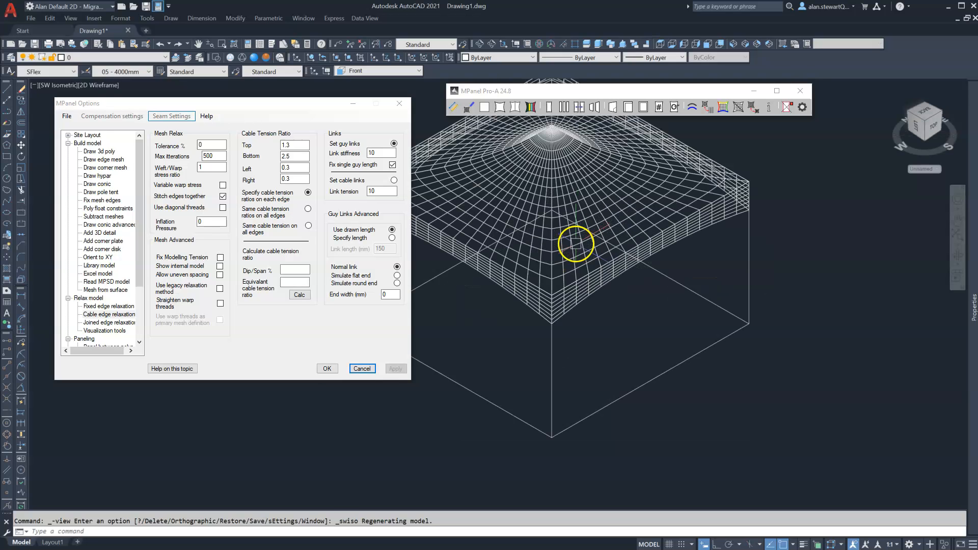
left_click(577, 248)
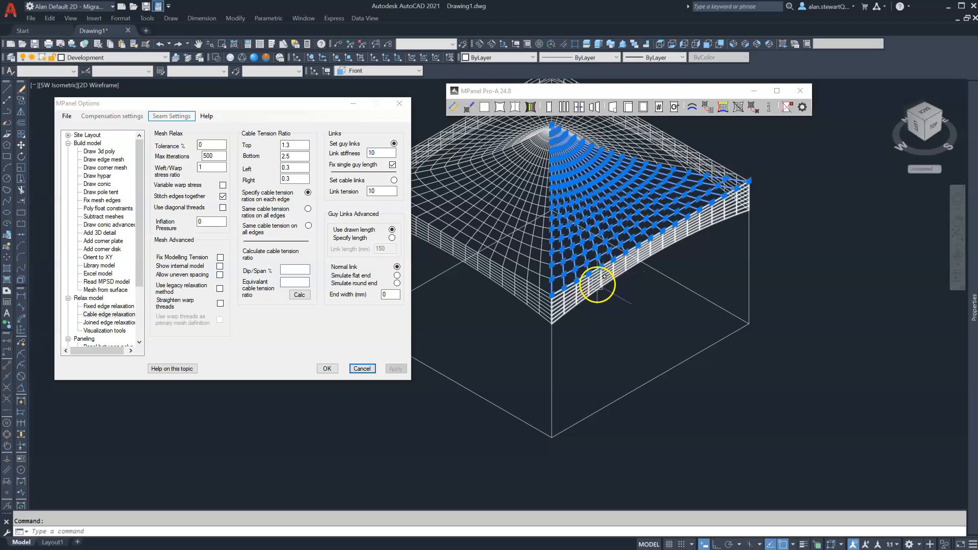
scroll(611, 285, "down", 5)
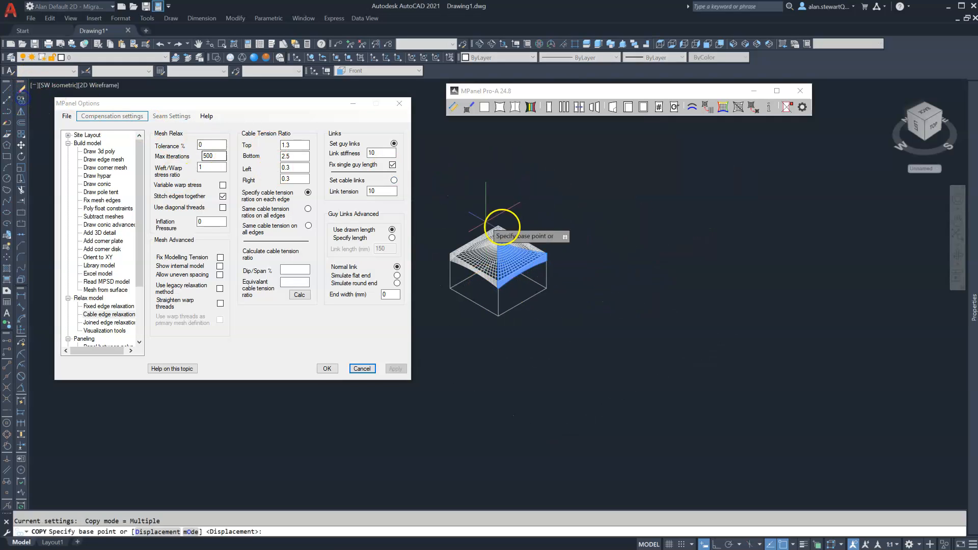
left_click(577, 290)
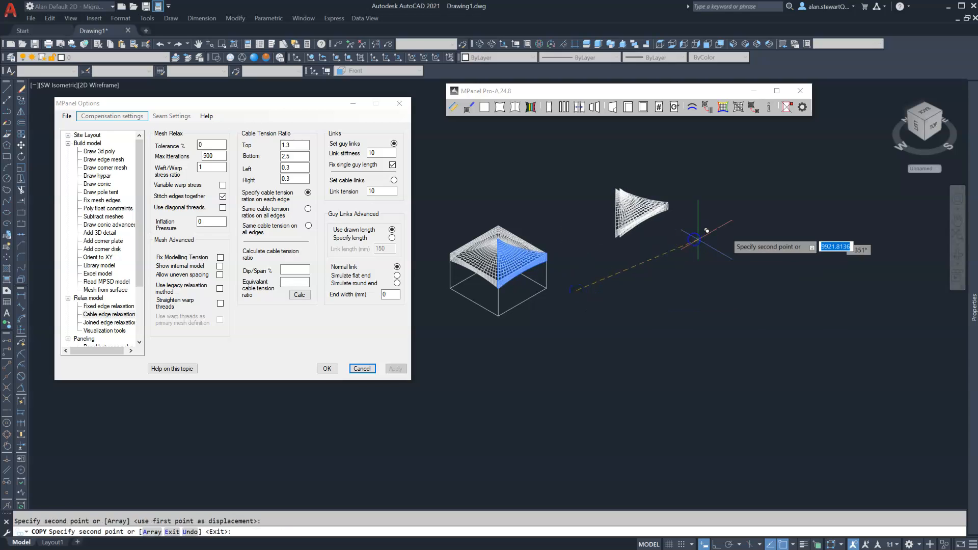
left_click(692, 237)
key("Return")
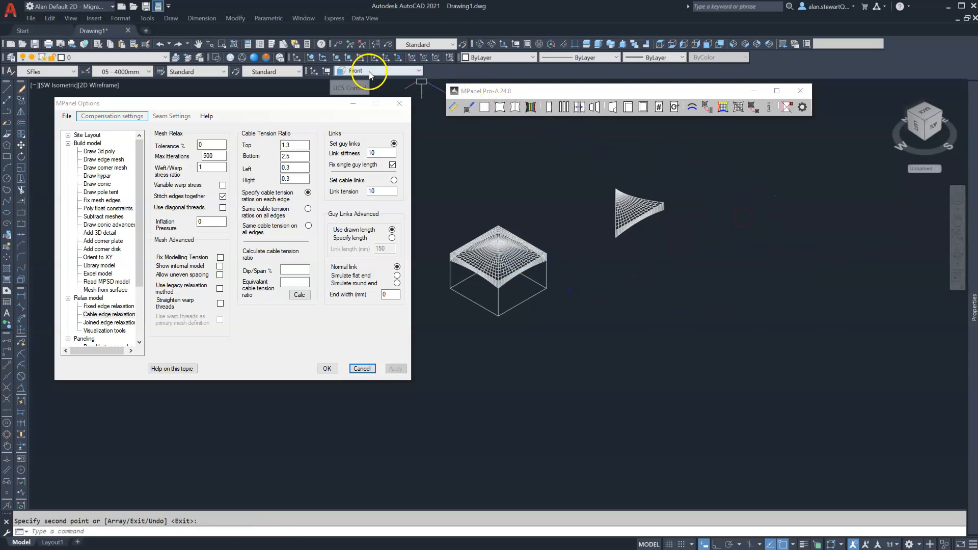
Set the UCS to World and panel the copied roof and valance meshes normally, with one panel per mesh.
left_click(372, 70)
left_click(370, 79)
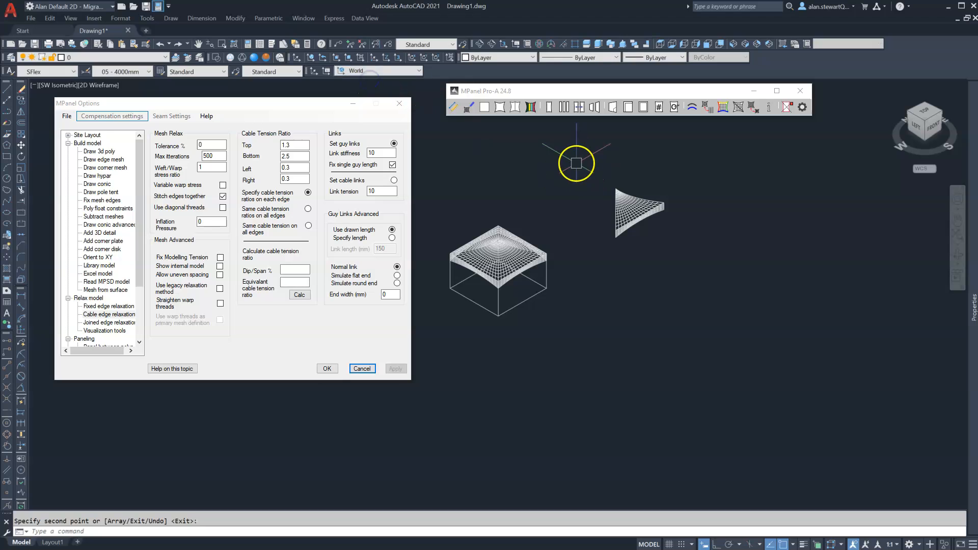
left_click(582, 167)
left_click(727, 277)
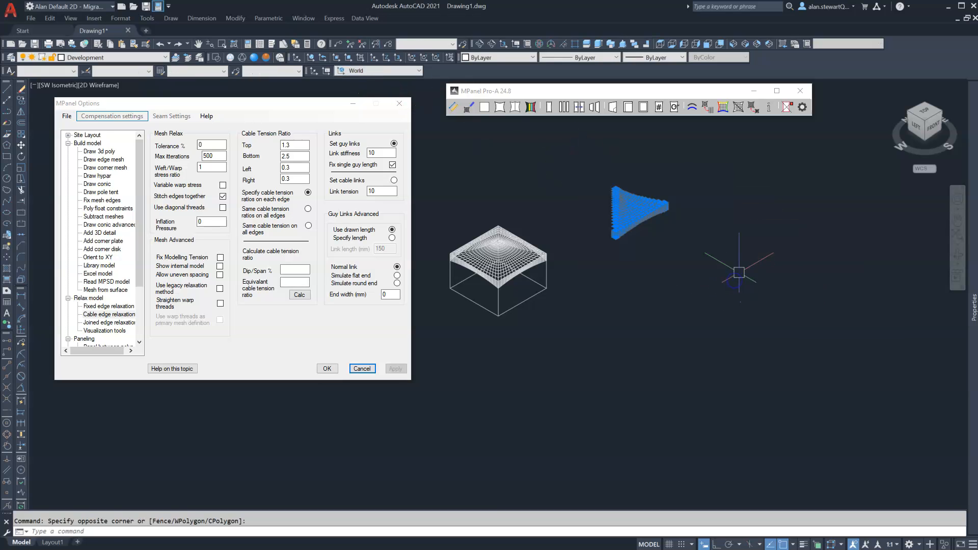
left_click(633, 91)
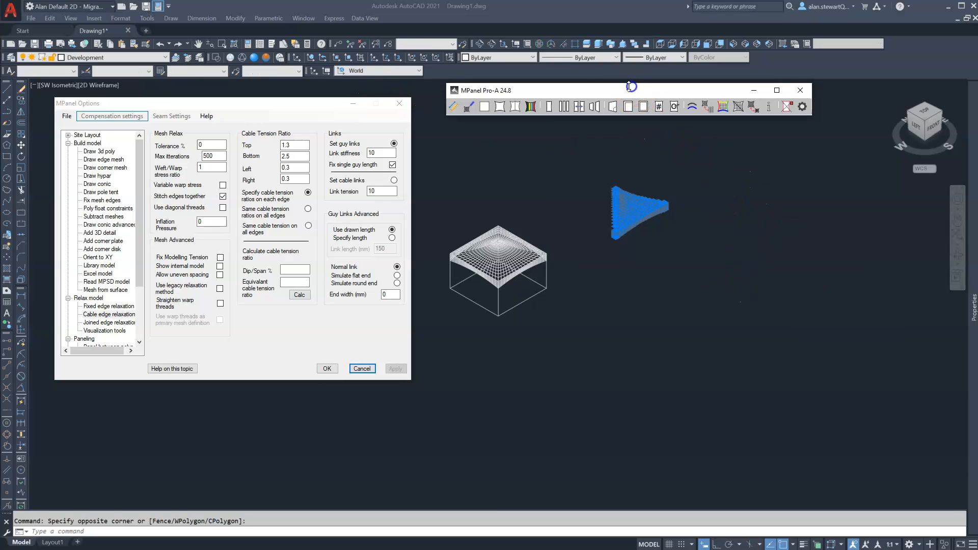
left_click(563, 106)
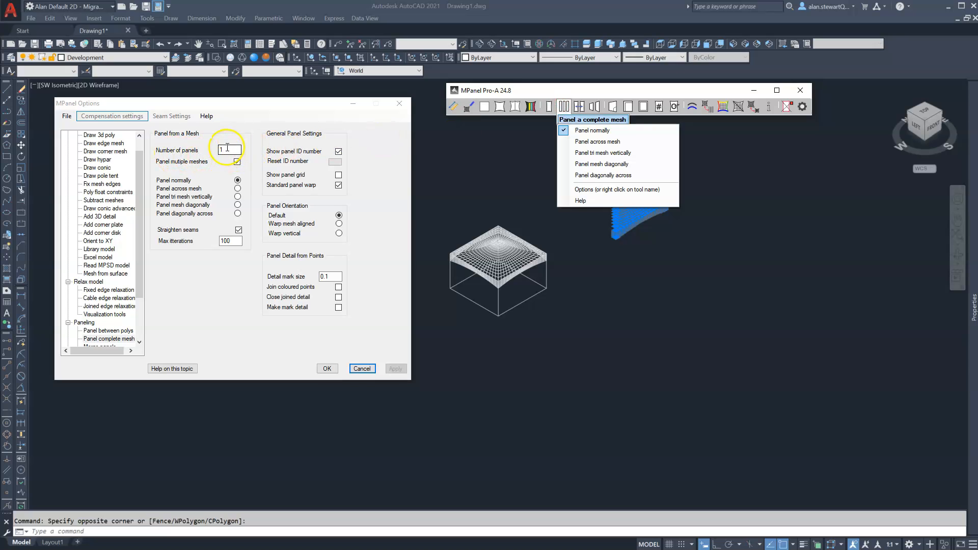
left_click(577, 130)
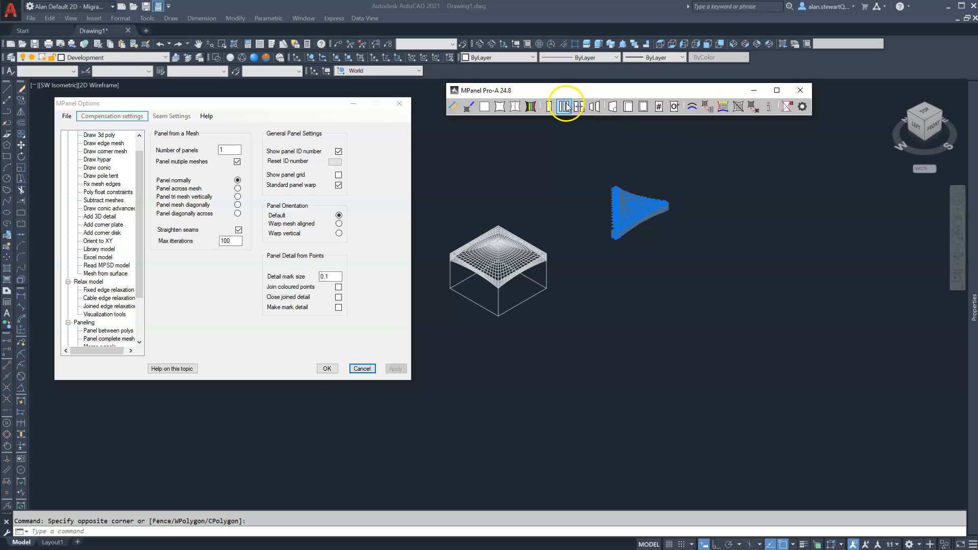
scroll(607, 256, "up", 3)
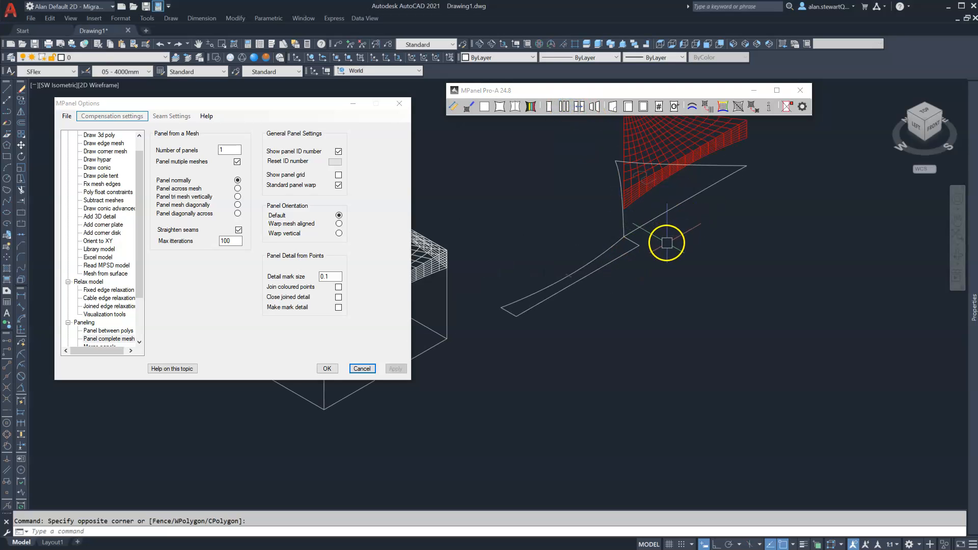
scroll(499, 309, "down", 3)
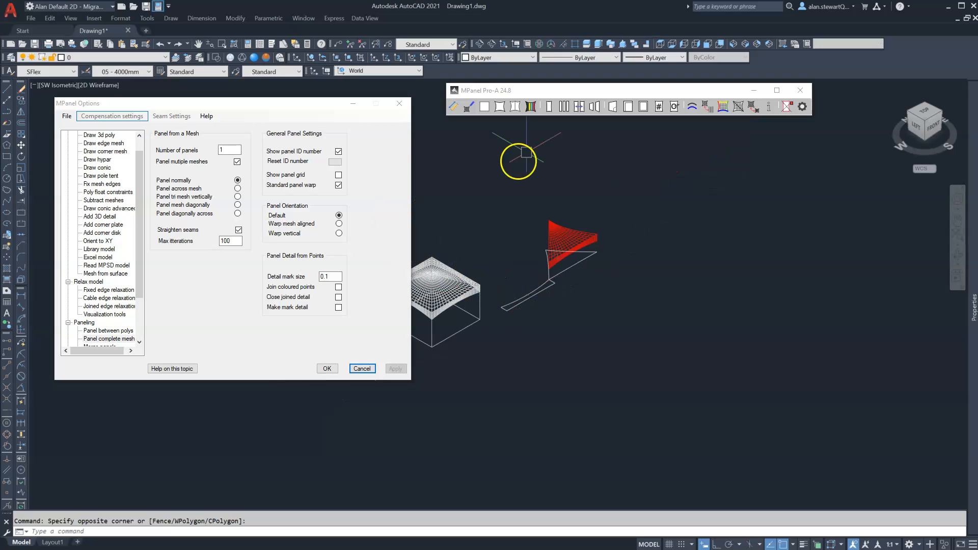